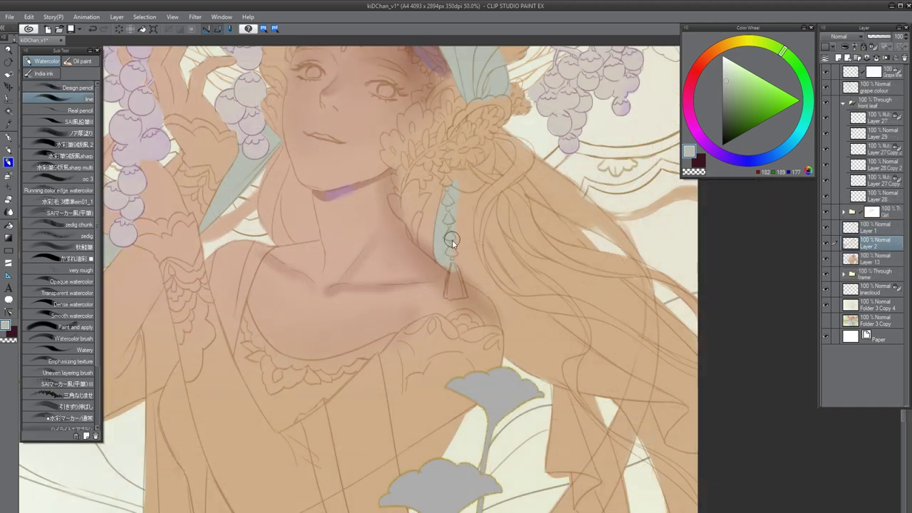
Step: Paint the translucent veil falling behind the shoulder in pale grey-green on Layer 2
drag(456, 195, 537, 371)
mouse_move(500, 338)
mouse_down()
mouse_move(568, 364)
mouse_move(491, 259)
mouse_up()
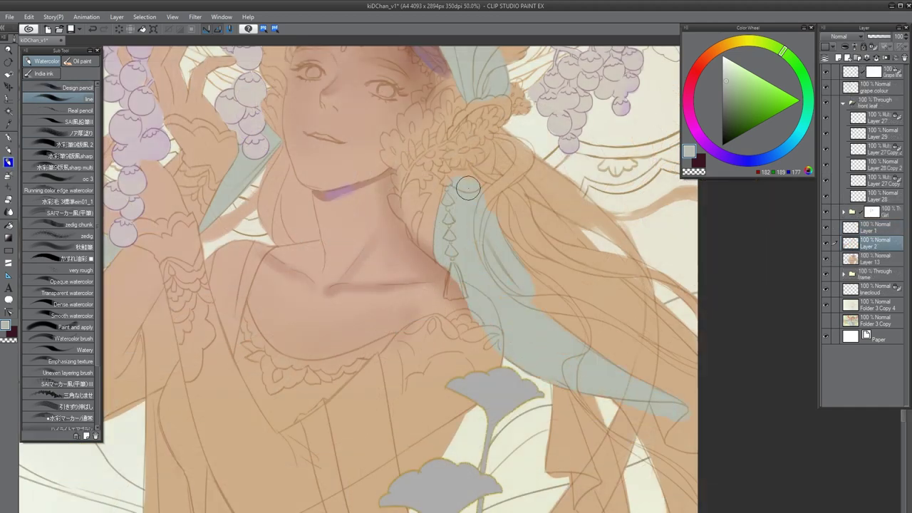
mouse_move(436, 220)
mouse_down()
mouse_move(461, 238)
mouse_move(480, 231)
mouse_move(518, 246)
mouse_move(522, 259)
mouse_move(471, 347)
mouse_move(470, 277)
mouse_up()
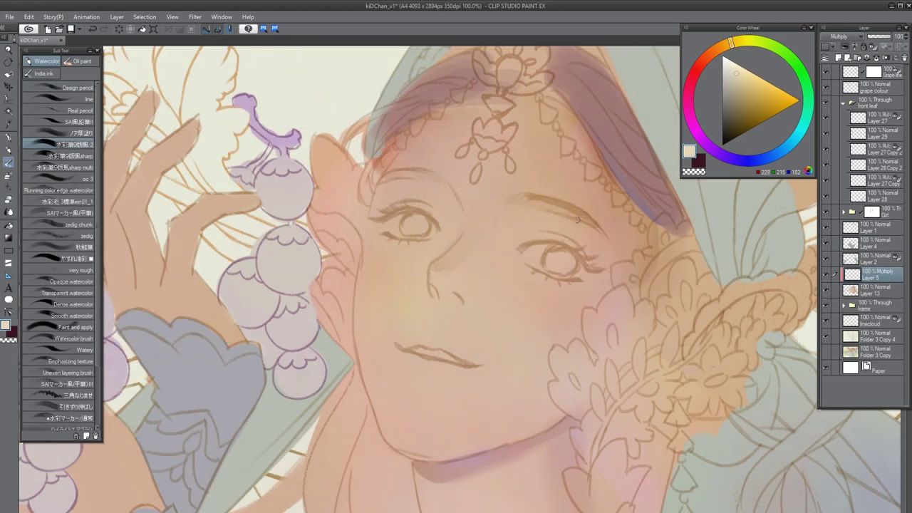
Step: Shade the eyebrows and the eyelid areas with sampled skin tones on the Multiply layer
alt+click(545, 203)
drag(527, 201, 545, 204)
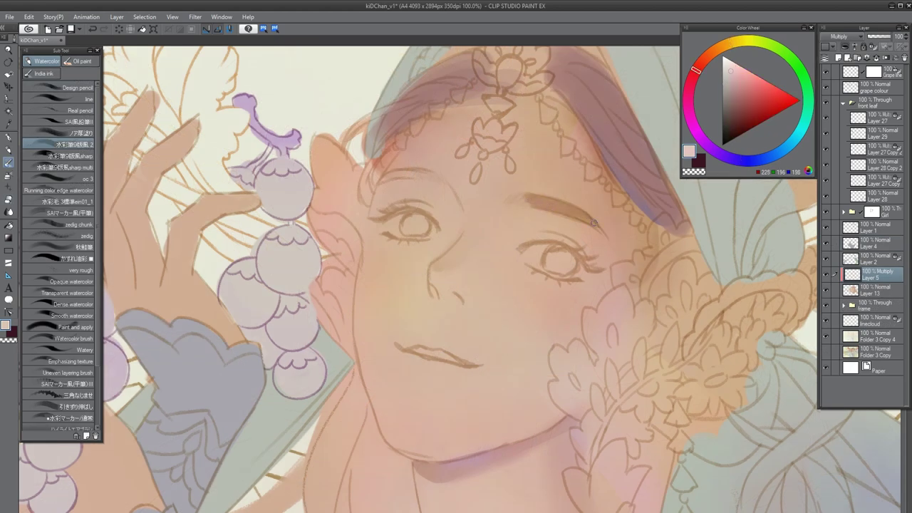
key(b)
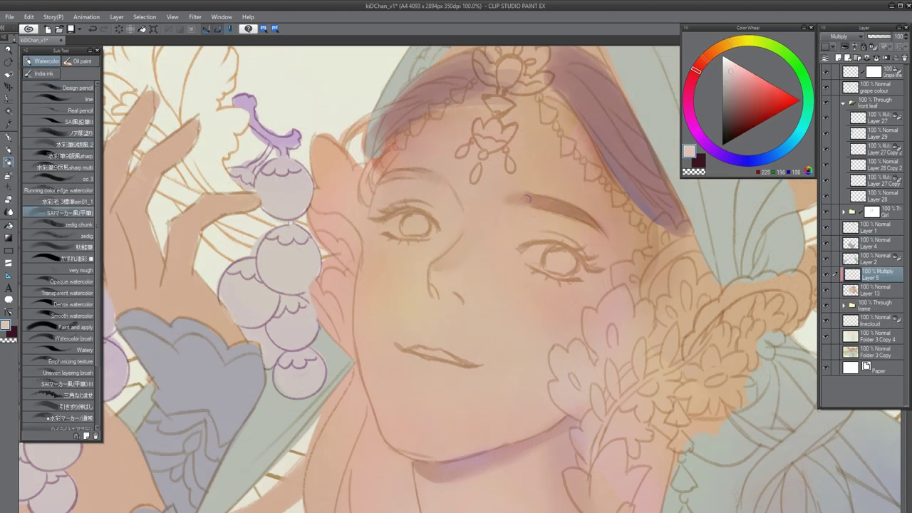
drag(554, 277, 574, 282)
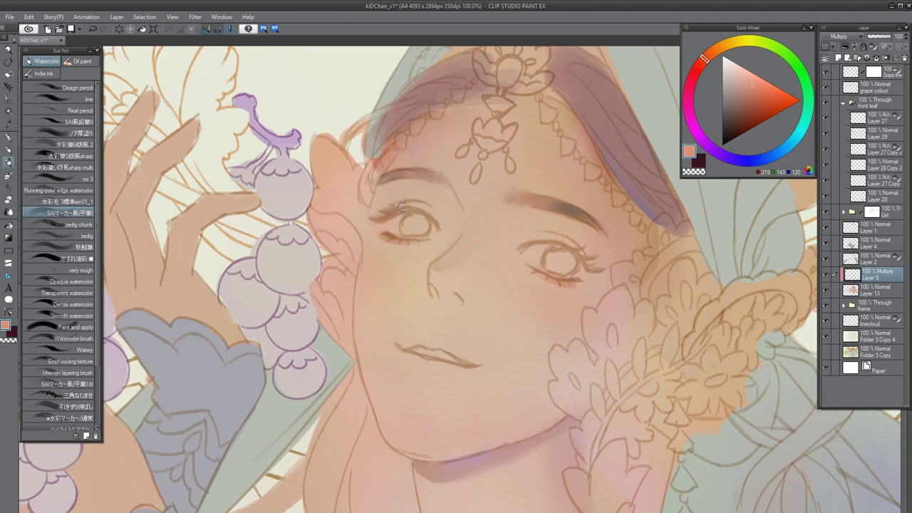
drag(584, 247, 592, 264)
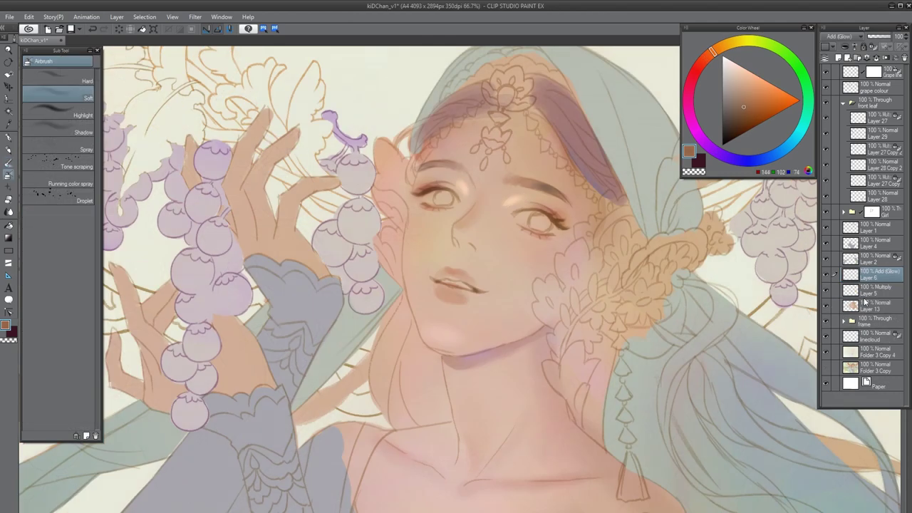
Step: Merge the Add (Glow) and Multiply shading layers down into Layer 13, and sample a skin tone from the face
key(ctrl+e)
key(ctrl+e)
alt+click(470, 189)
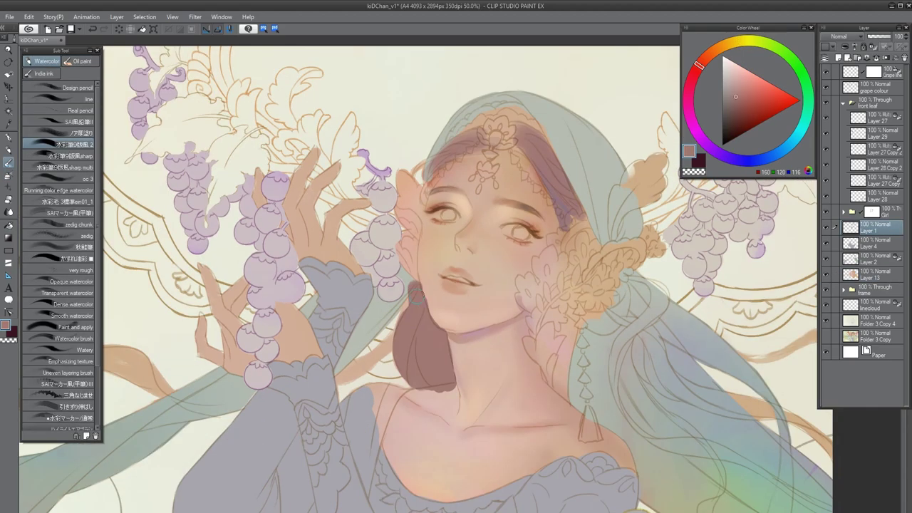
Step: Paint the hair behind the neck and its long flowing strands in dusty brown on Layer 1
drag(405, 294, 327, 373)
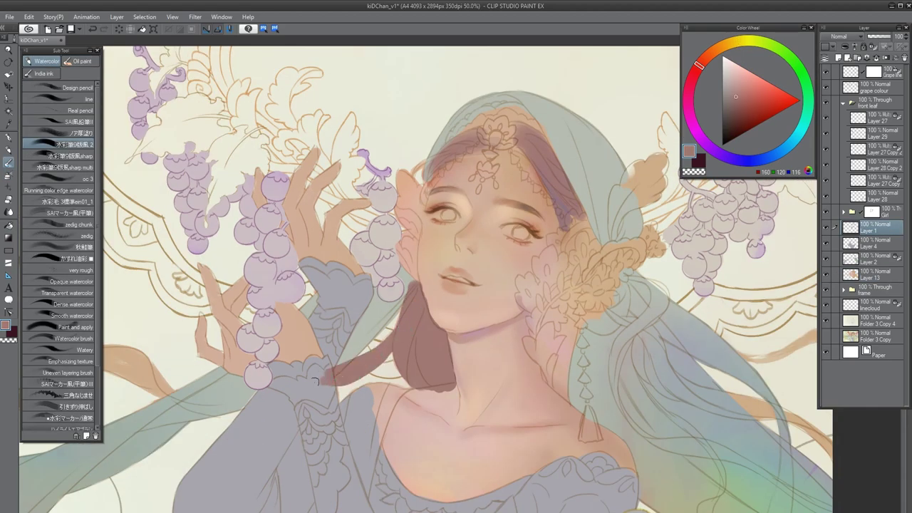
drag(499, 285, 285, 299)
mouse_move(385, 388)
mouse_down()
mouse_move(434, 404)
mouse_move(527, 402)
mouse_move(599, 356)
mouse_up()
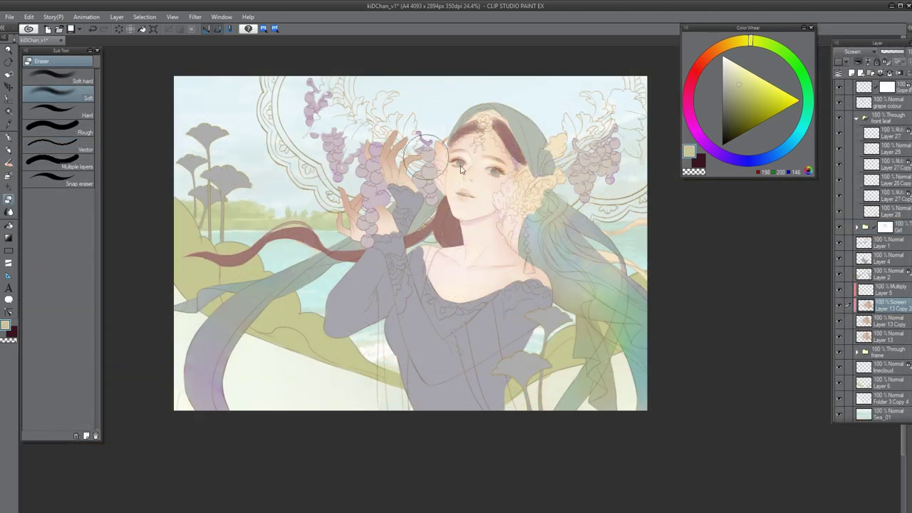
Step: Softly erase the Screen skin copy over the face and chest, and brighten the sleeves with light cyan on a Screen layer
mouse_move(460, 168)
mouse_down()
mouse_move(459, 137)
mouse_move(493, 176)
mouse_move(494, 242)
mouse_move(534, 275)
mouse_up()
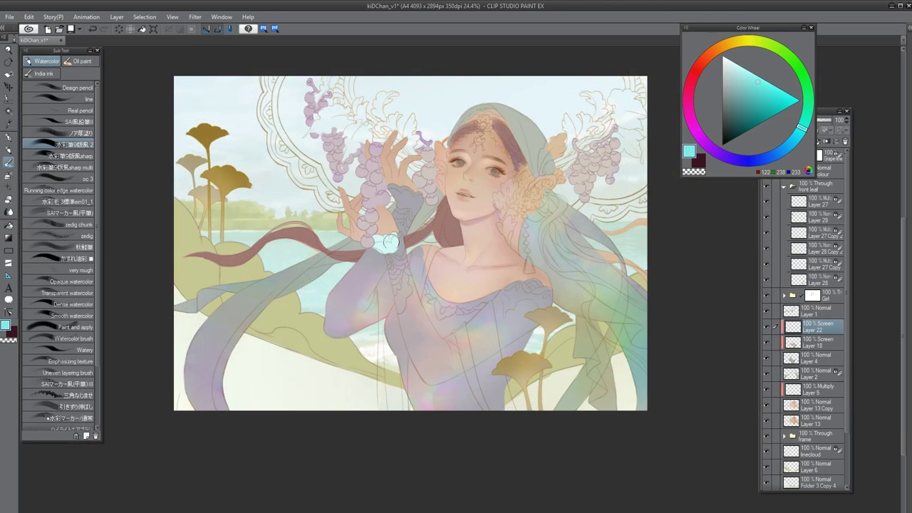
mouse_move(389, 238)
mouse_down()
mouse_move(428, 373)
mouse_move(436, 369)
mouse_up()
Step: Fill the background inside the ornate round frame with pale yellow using the line brush on Layer 18
key(b)
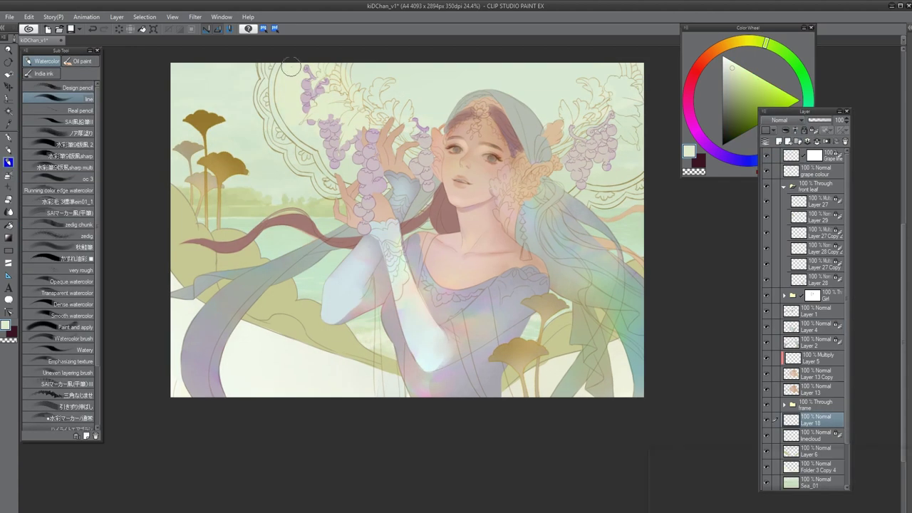
click(752, 40)
mouse_move(285, 75)
mouse_down()
mouse_move(307, 121)
mouse_move(329, 128)
mouse_move(592, 107)
mouse_up()
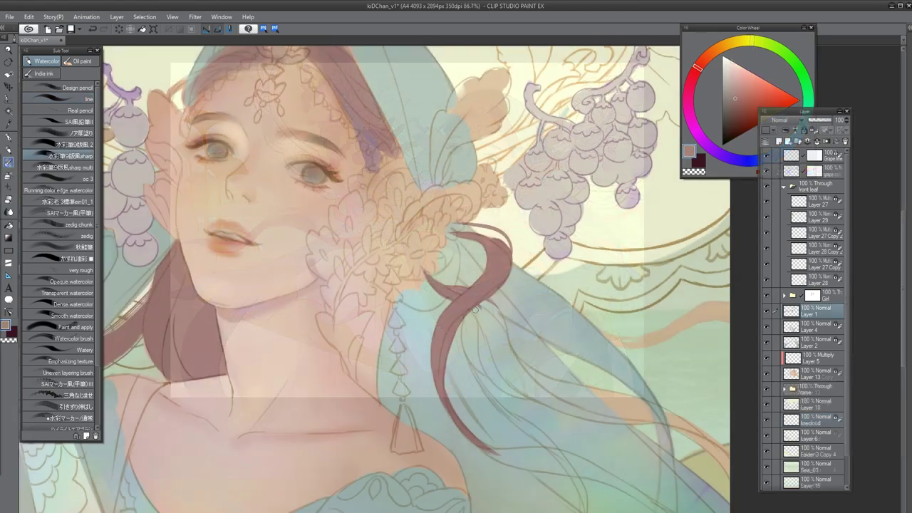
Step: Paint the curling hair locks below the flower ornament in dusty brown on Layer 1
mouse_move(492, 303)
mouse_down()
mouse_move(503, 333)
mouse_move(467, 281)
mouse_up()
drag(464, 257, 485, 318)
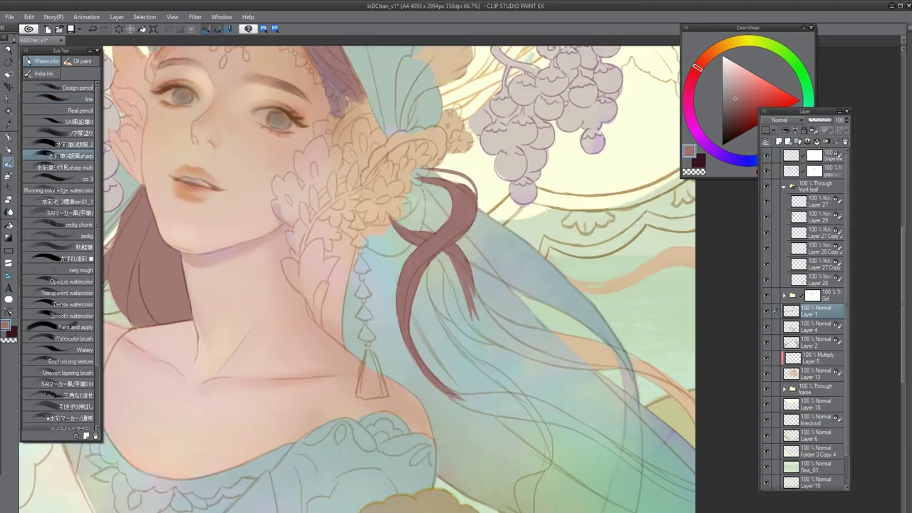
drag(470, 286, 492, 327)
drag(427, 213, 499, 313)
click(71, 144)
drag(435, 249, 465, 313)
drag(466, 294, 510, 347)
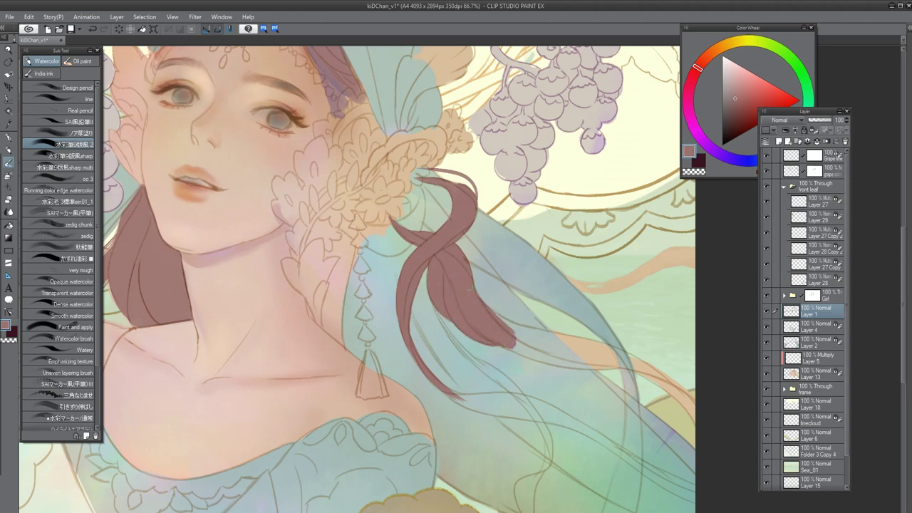
drag(456, 251, 467, 262)
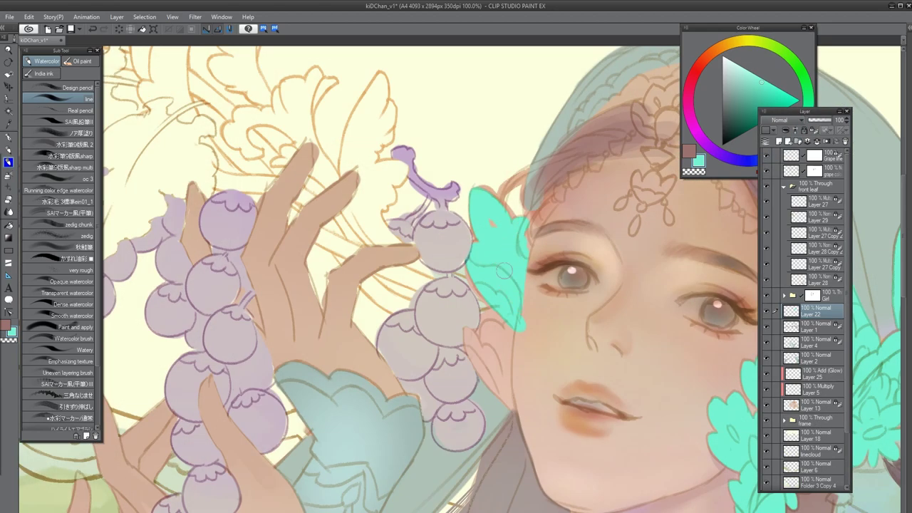
Step: Darken the hair between the temple and the leaf ornament with deep brown strokes on Layer 1
scroll(504, 271, down, 2)
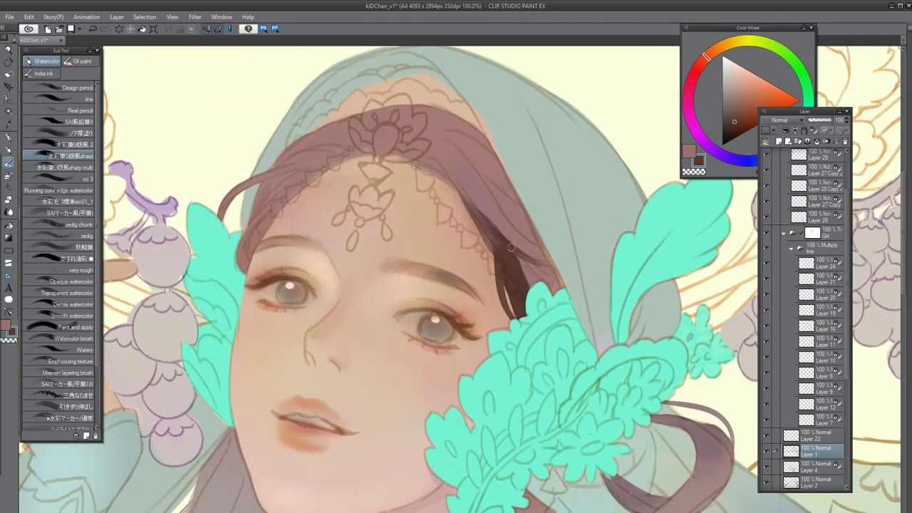
mouse_move(509, 242)
mouse_down()
mouse_move(549, 263)
mouse_move(533, 287)
mouse_move(528, 252)
mouse_move(549, 280)
mouse_up()
drag(560, 242, 541, 285)
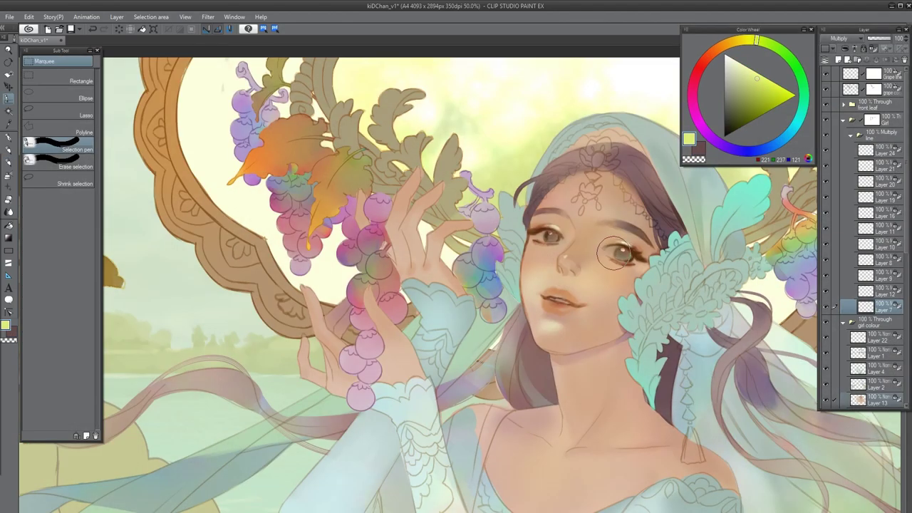
Step: Select the area around the eye nearest the flower ornament, shift it slightly on Layers 7 and 13, and deselect
drag(603, 243, 627, 258)
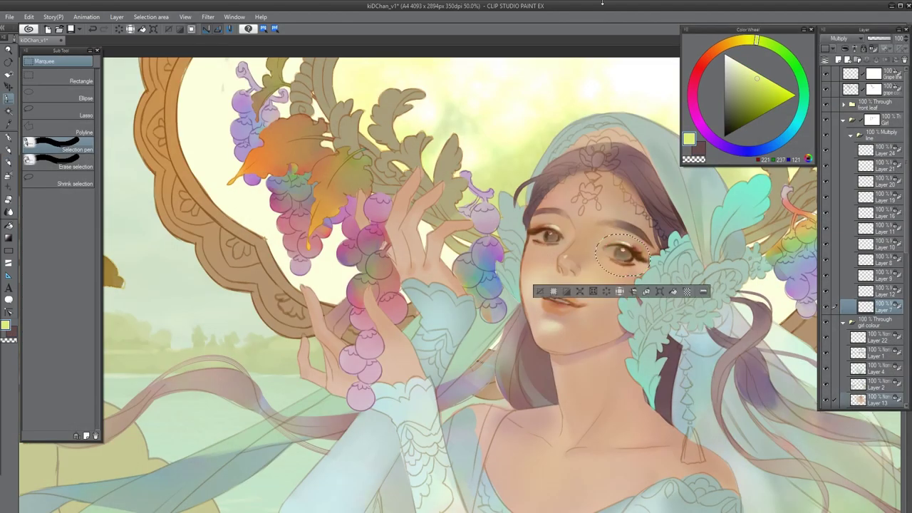
key(h)
key(k)
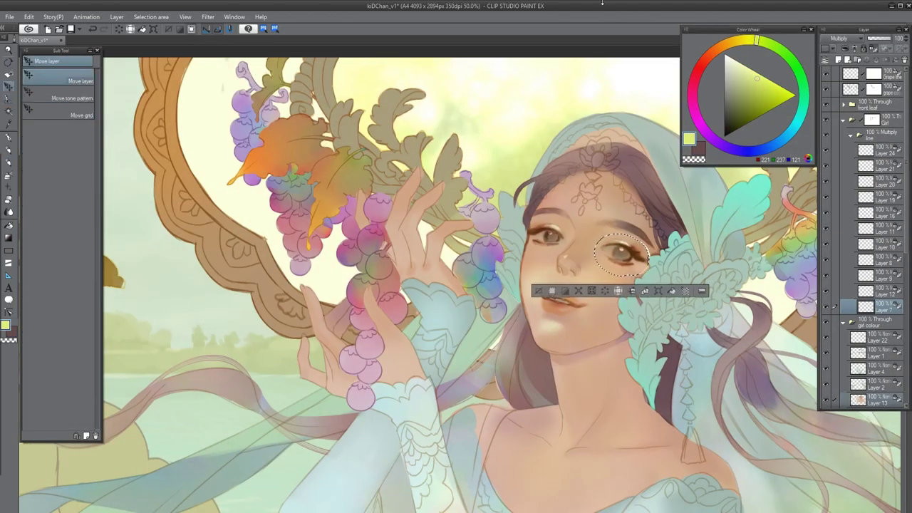
key(ctrl+d)
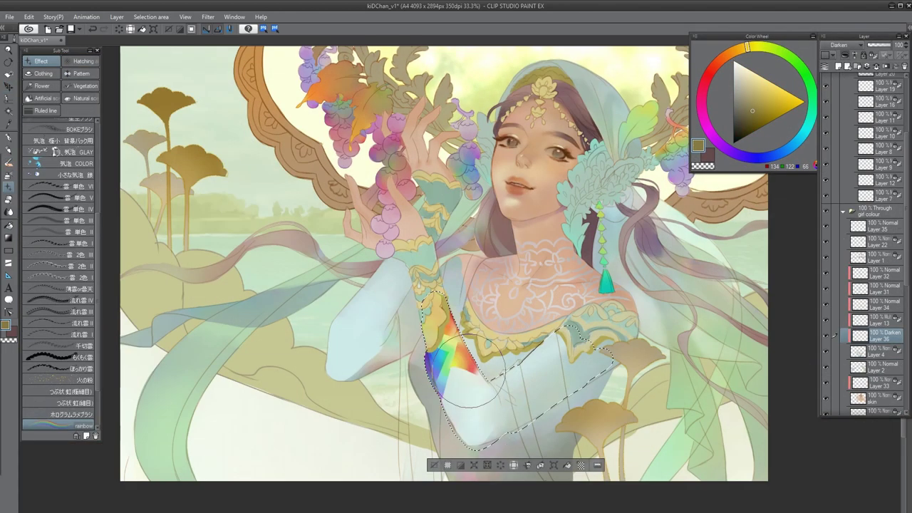
Step: Blend the rainbow colours on the selected sleeve and adjust the colour balance
key(j)
mouse_move(494, 388)
mouse_down()
mouse_move(449, 356)
mouse_move(456, 335)
mouse_move(513, 399)
mouse_up()
key(ctrl+b)
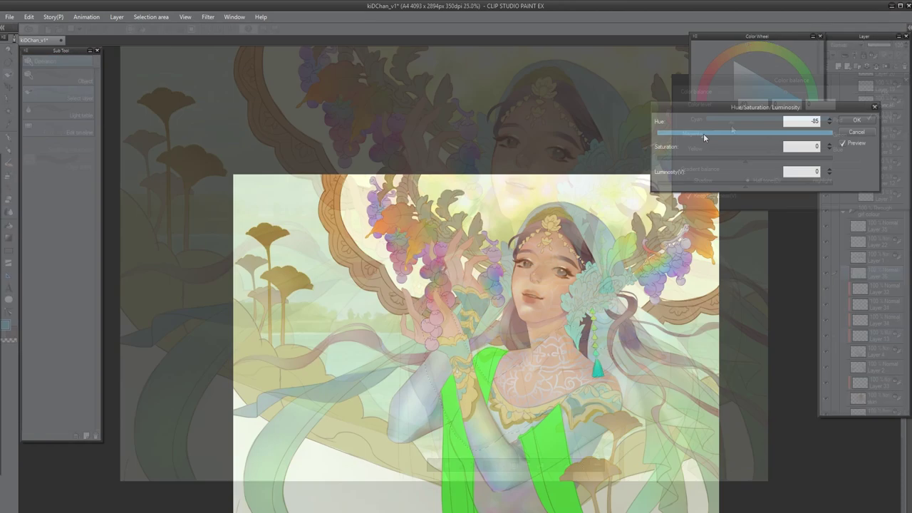
mouse_move(784, 151)
mouse_down()
mouse_move(813, 150)
mouse_move(781, 152)
mouse_up()
Step: Turn the bright green dress cloth pale teal by adjusting its luminosity, saturation and hue
drag(745, 184, 788, 181)
drag(746, 158, 710, 155)
drag(780, 134, 731, 132)
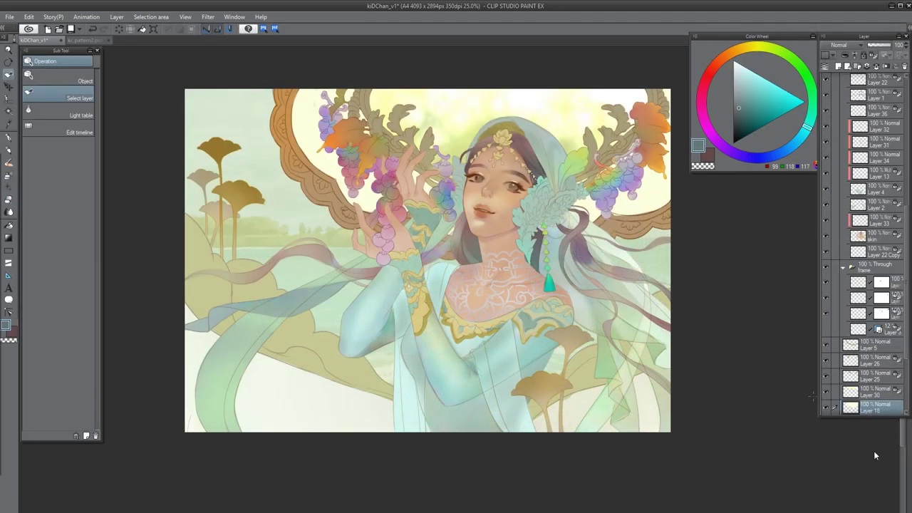
Step: Paste the lattice pattern and transform it into place inside the left half of the round frame
key(ctrl+v)
key(ctrl+t)
drag(358, 207, 446, 116)
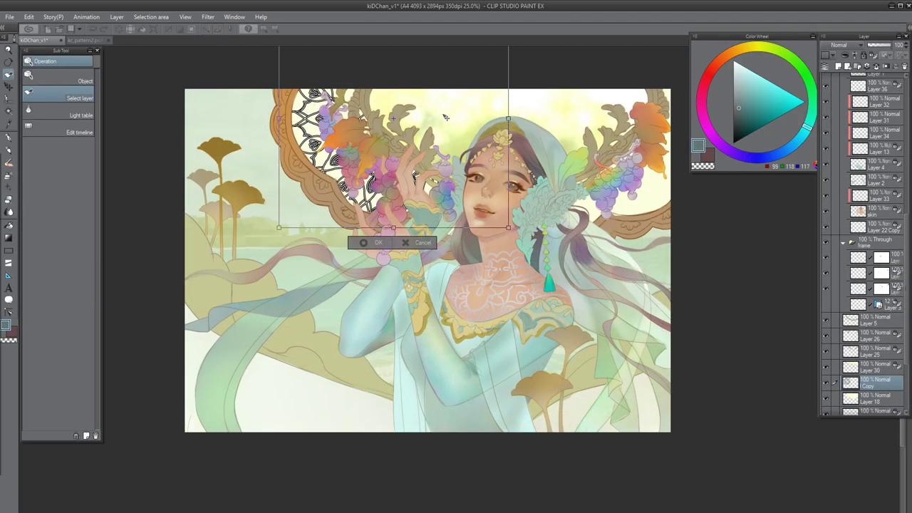
key(Return)
Step: Paste a second lattice pattern, place it in the right half of the frame, and merge it with the first
key(ctrl+v)
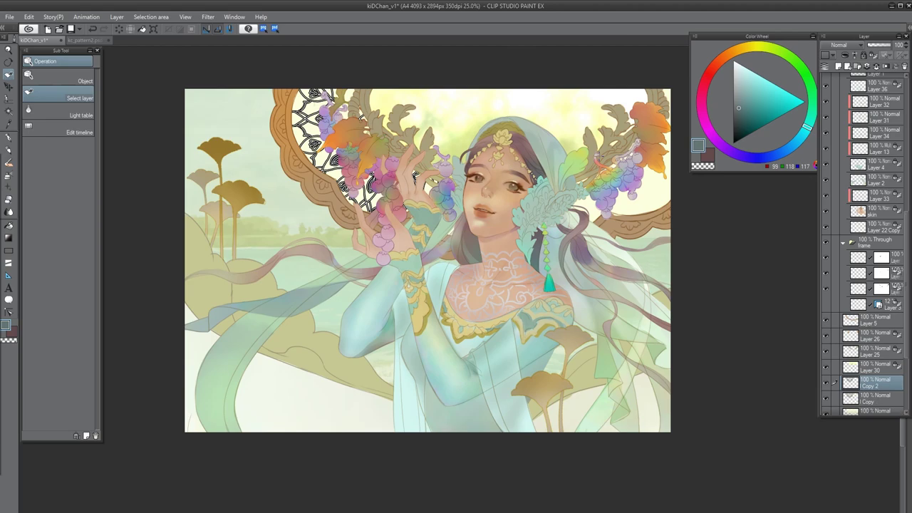
key(ctrl+t)
drag(393, 142, 606, 147)
key(Return)
key(ctrl+e)
Step: Recolour the merged lattice pattern with a golden orange fill
click(845, 55)
click(741, 48)
key(alt+Delete)
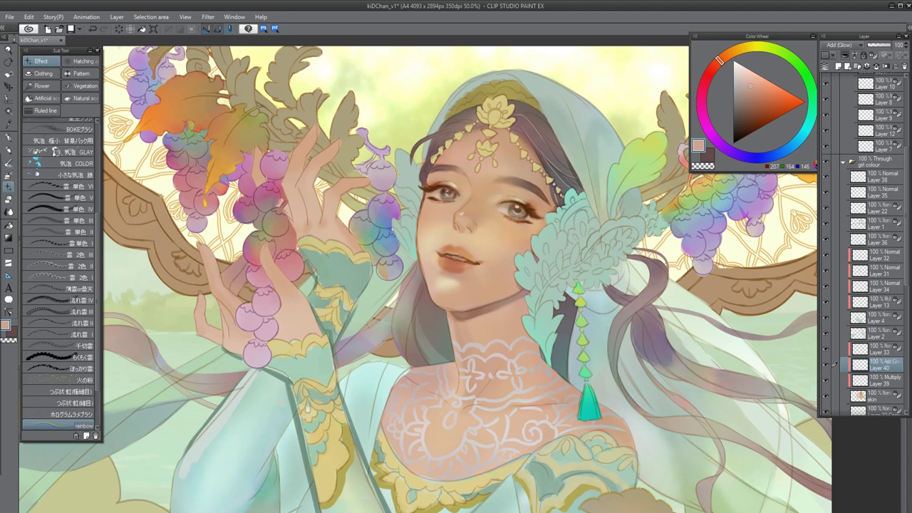
Step: Airbrush warm light orange over the neck and chest on the skin layer with the Soft airbrush
key(e)
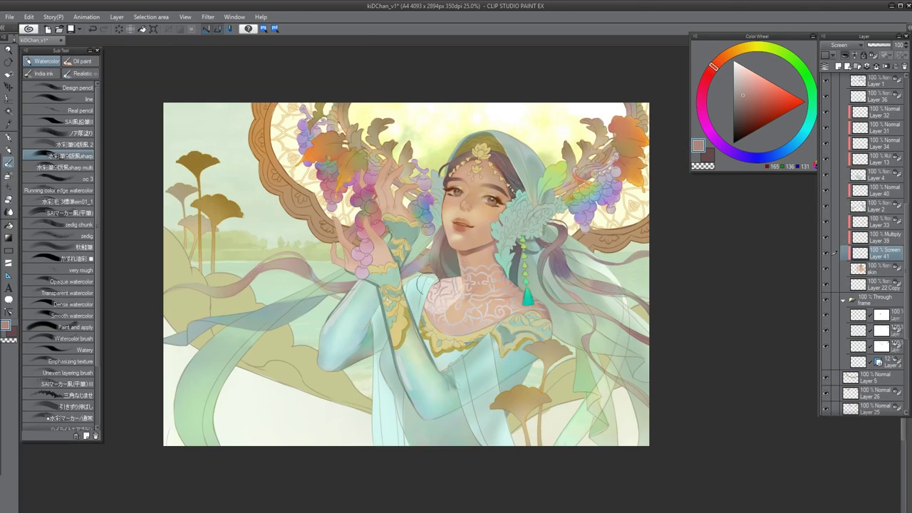
key(e)
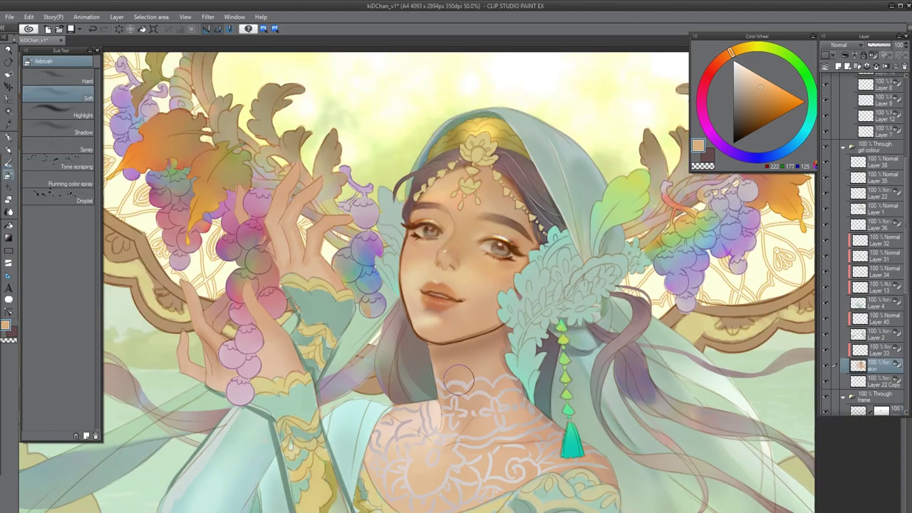
mouse_move(459, 380)
mouse_down()
mouse_move(474, 406)
mouse_move(439, 421)
mouse_move(382, 417)
mouse_move(479, 455)
mouse_up()
drag(345, 381, 356, 391)
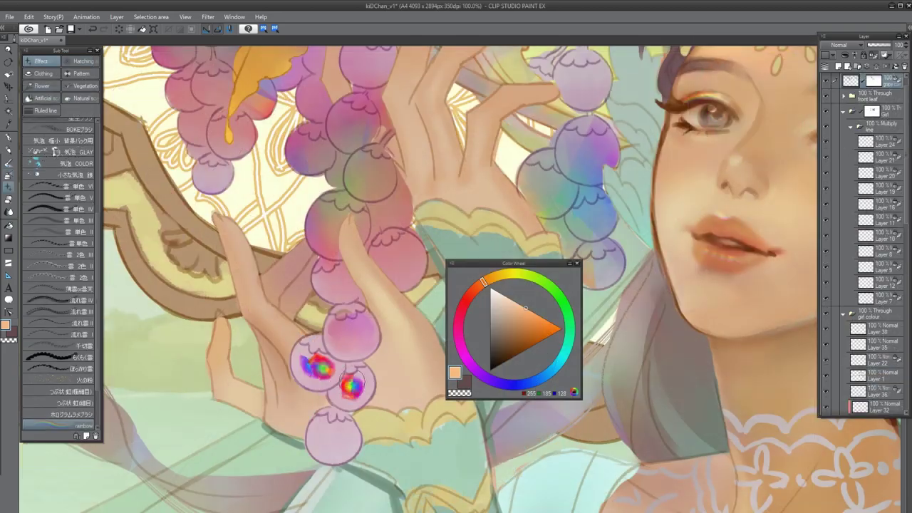
Step: Add rainbow colour to the lower grapes beside the raised hand and blend it in
mouse_move(318, 426)
mouse_down()
mouse_move(339, 439)
mouse_move(327, 444)
mouse_move(333, 434)
mouse_move(326, 451)
mouse_move(343, 391)
mouse_move(359, 393)
mouse_move(352, 372)
mouse_move(305, 376)
mouse_up()
key(j)
Step: Select the forehead pendant on Layers 7 and 35 and transform it to match the red guide sketch
mouse_move(427, 164)
mouse_down()
mouse_move(449, 207)
mouse_move(428, 246)
mouse_up()
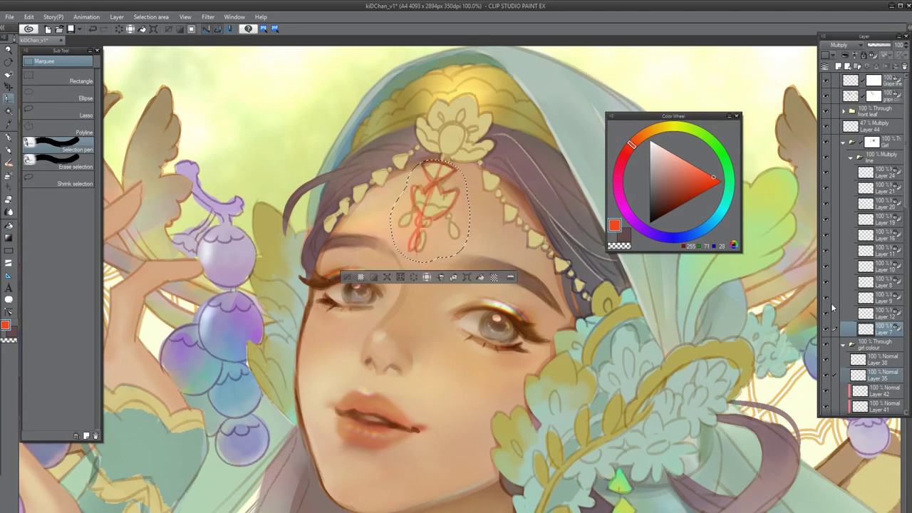
key(ctrl+t)
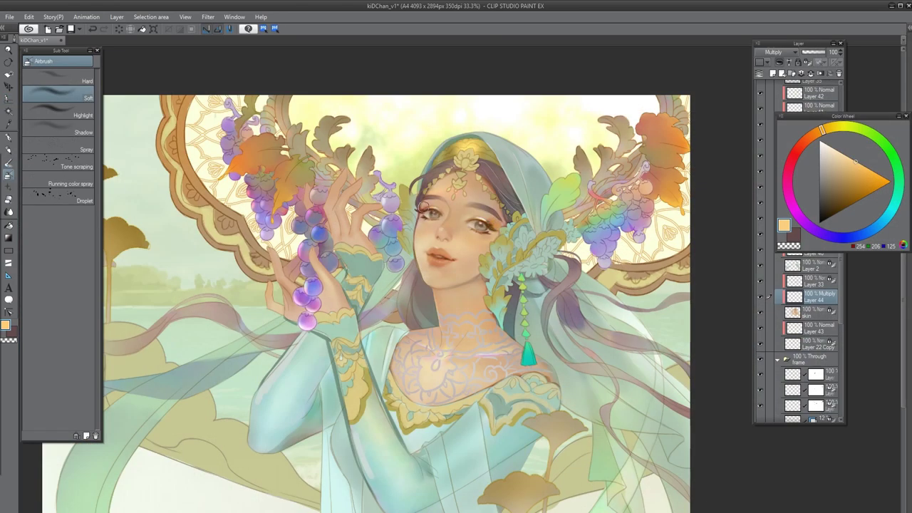
Step: Brush white washes over the blue sea with the Rough wash brush on the Multiply layer
drag(814, 144, 798, 217)
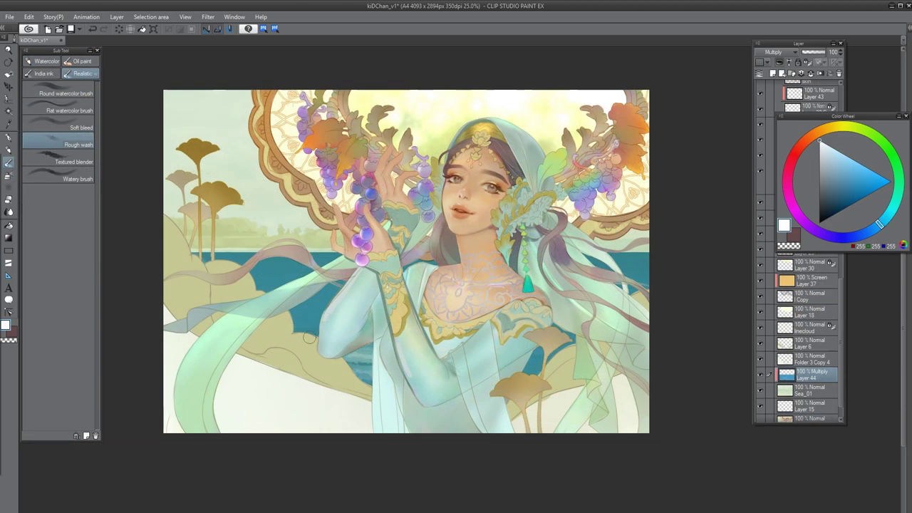
mouse_move(309, 338)
mouse_down()
mouse_move(260, 287)
mouse_move(170, 258)
mouse_move(306, 262)
mouse_up()
mouse_move(606, 268)
mouse_down()
mouse_move(645, 275)
mouse_move(638, 292)
mouse_up()
drag(533, 362, 585, 356)
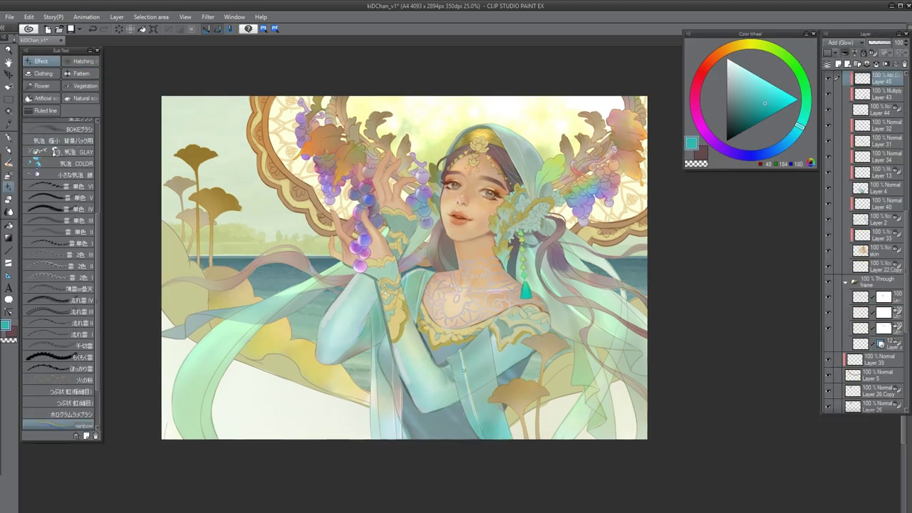
Step: Sample the teal colour of the raised sleeve for airbrushing on Layer 4
key(e)
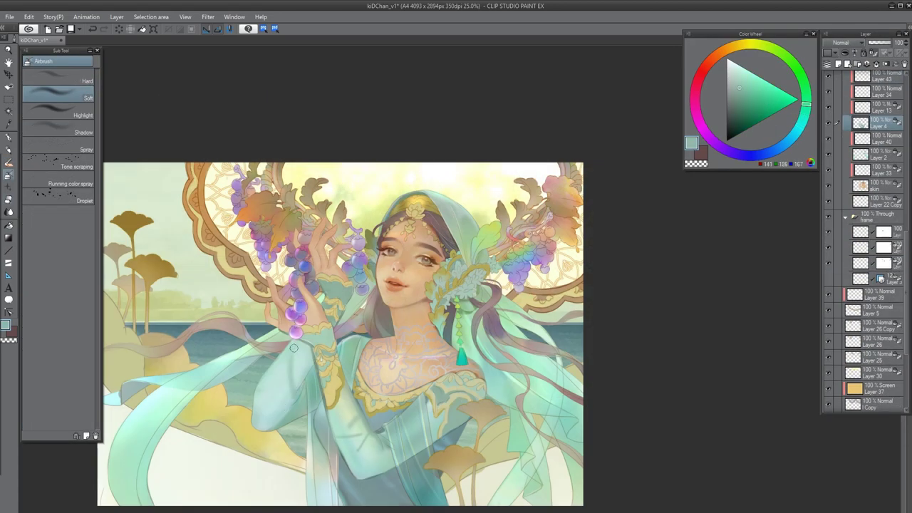
alt+click(290, 393)
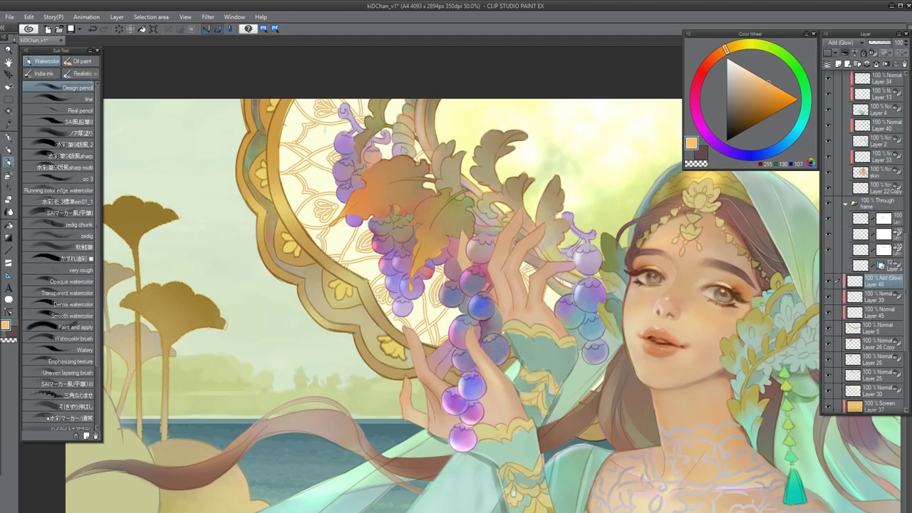
scroll(347, 266, down, 2)
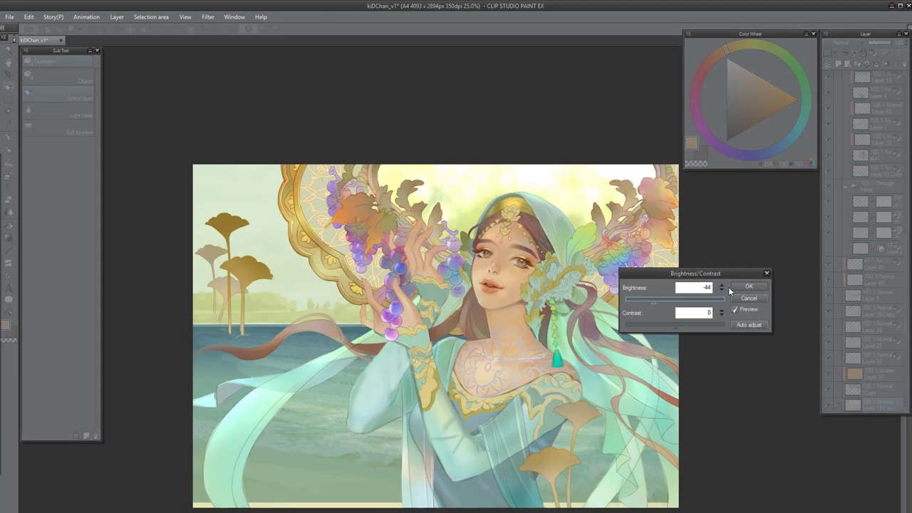
Step: Darken the sea by applying a brightness correction of -44
drag(698, 271, 724, 132)
key(Return)
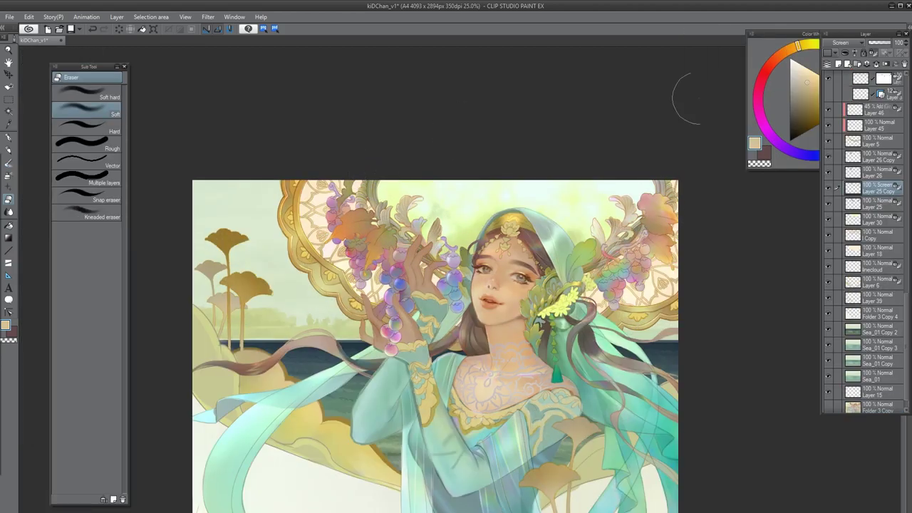
click(871, 43)
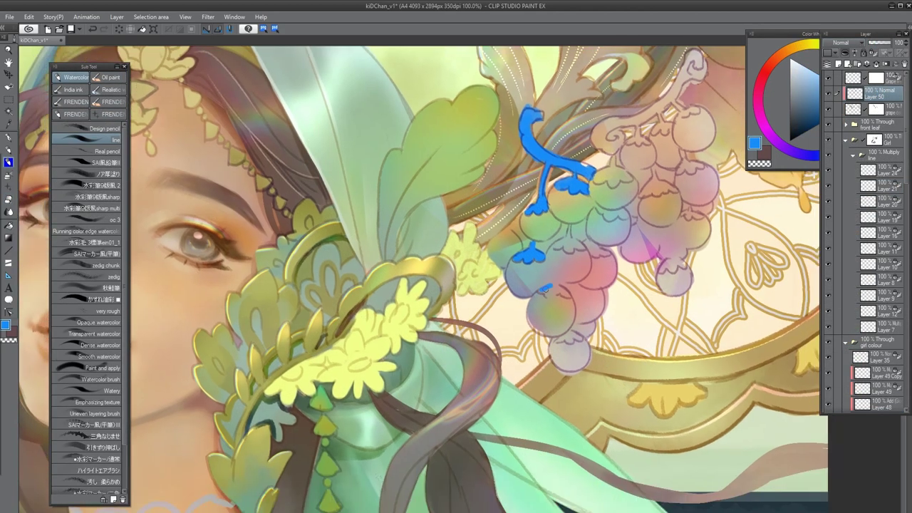
Step: Paint the grape stems and caps flat blue on Layer 50 with the line brush
scroll(425, 279, up, 1)
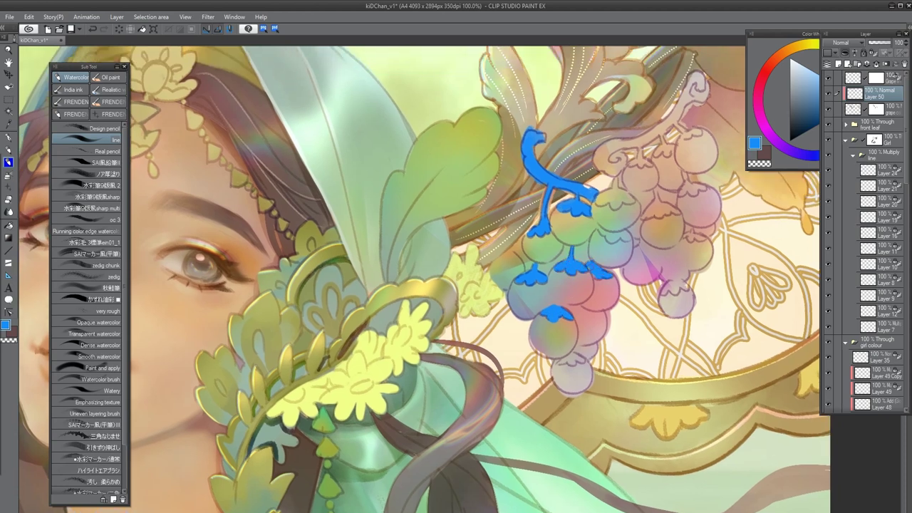
scroll(561, 314, down, 2)
scroll(577, 296, up, 5)
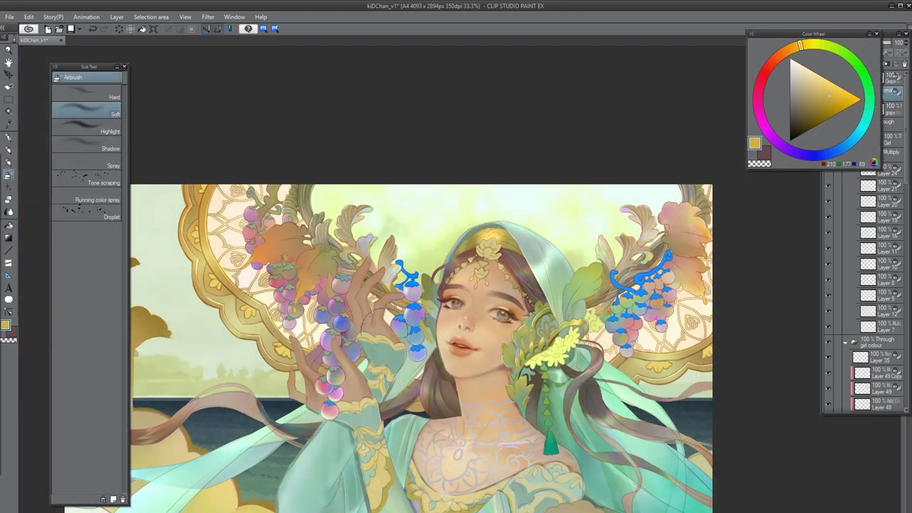
Step: Recolour the grape stems and caps gold-green and deepen the grapes with purple airbrush shading, erasing excess colour
click(894, 33)
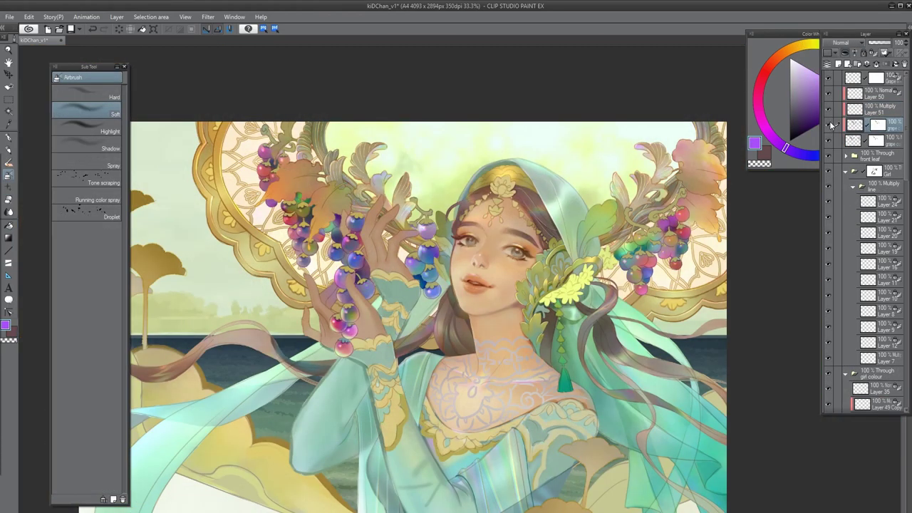
key(e)
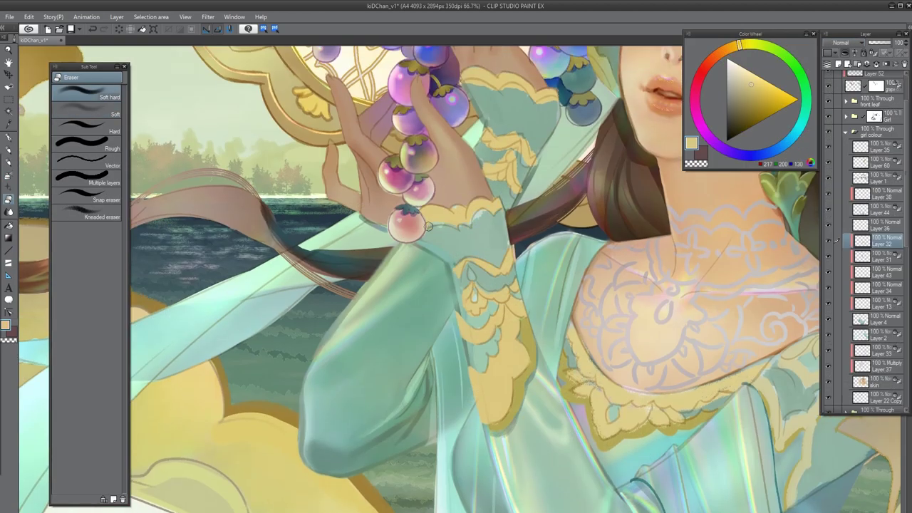
Step: Refine the gold cuff ornament on Layer 32 and build glossy highlights on the sleeve with the Add (Glow) Layer 31 Copy
key(b)
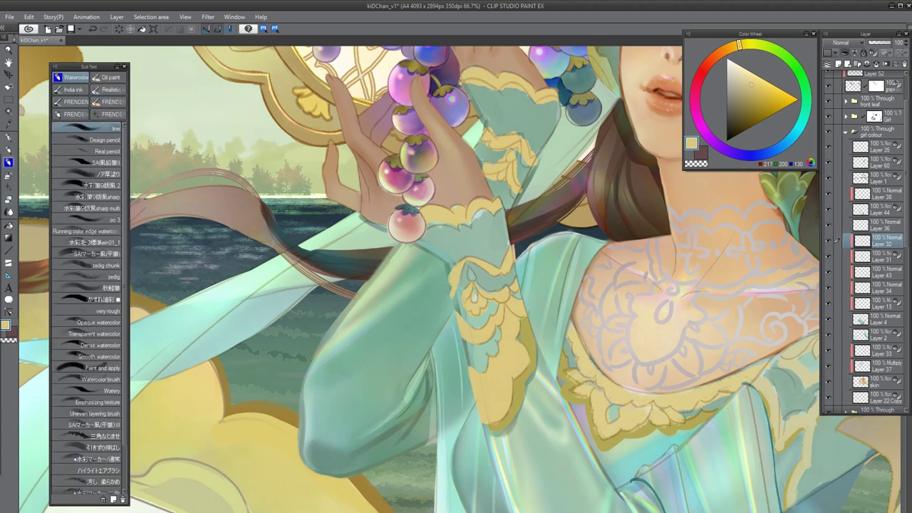
key(e)
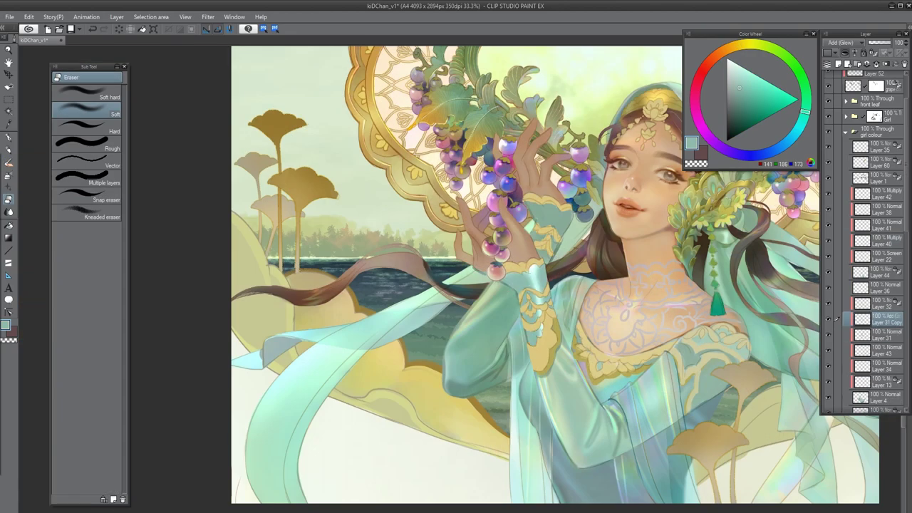
key(b)
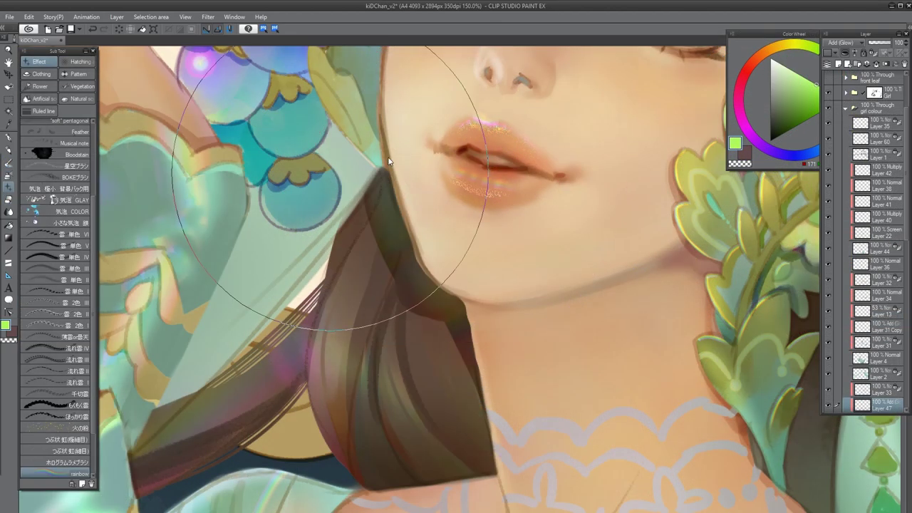
Step: Add a rainbow glow to the lips on the Add (Glow) Layer 47 and soften it with the Soft eraser
key(e)
mouse_move(452, 174)
mouse_down()
mouse_move(447, 150)
mouse_move(446, 182)
mouse_up()
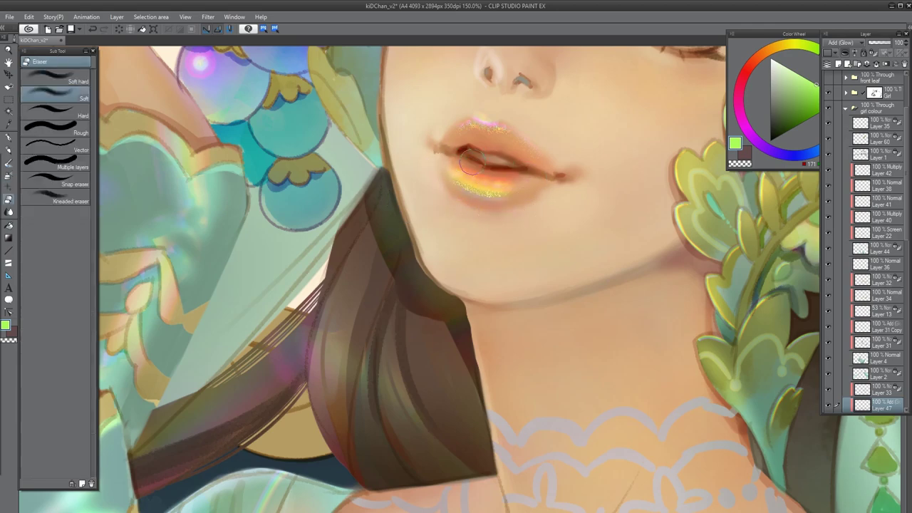